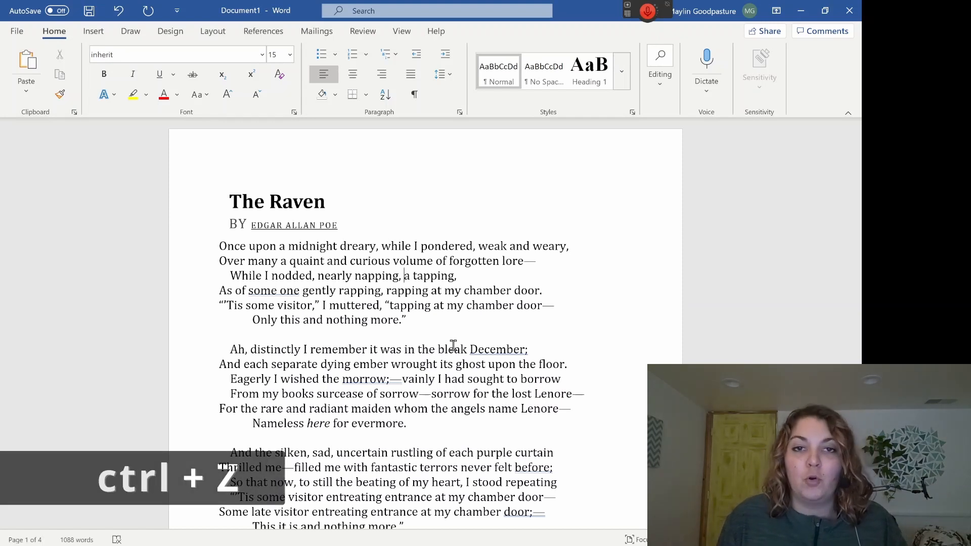
- Undo the recent edits in the poem's third line back to "While I nodd, nearly napping, suddenly there came a tapping,"
key(ctrl+z)
key(ctrl+z)
key(ctrl+z)
key(ctrl+z)
key(ctrl+z)
key(ctrl+z)
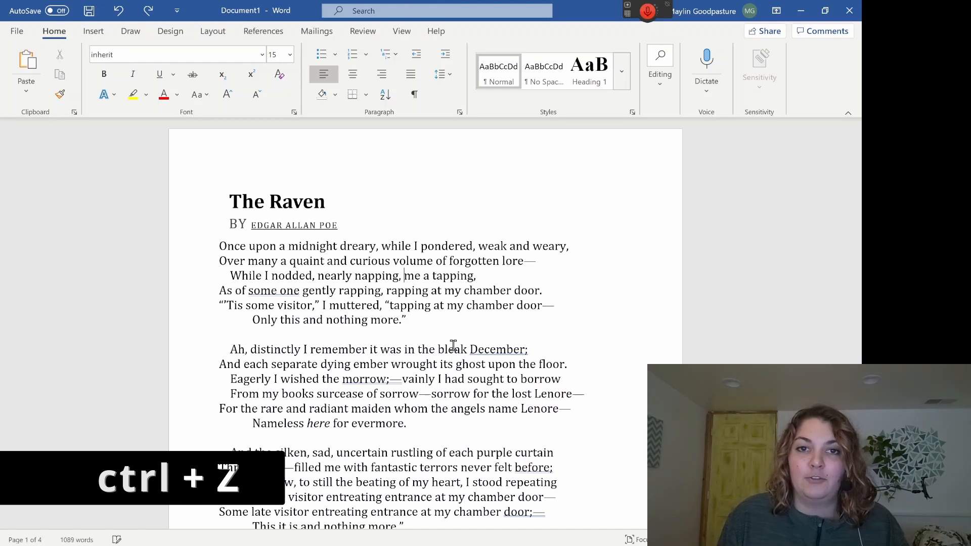
key(ctrl+z)
key(ctrl+z)
key(ctrl+z)
key(ctrl+z)
key(ctrl+z)
key(ctrl+z)
key(ctrl+z)
key(ctrl+z)
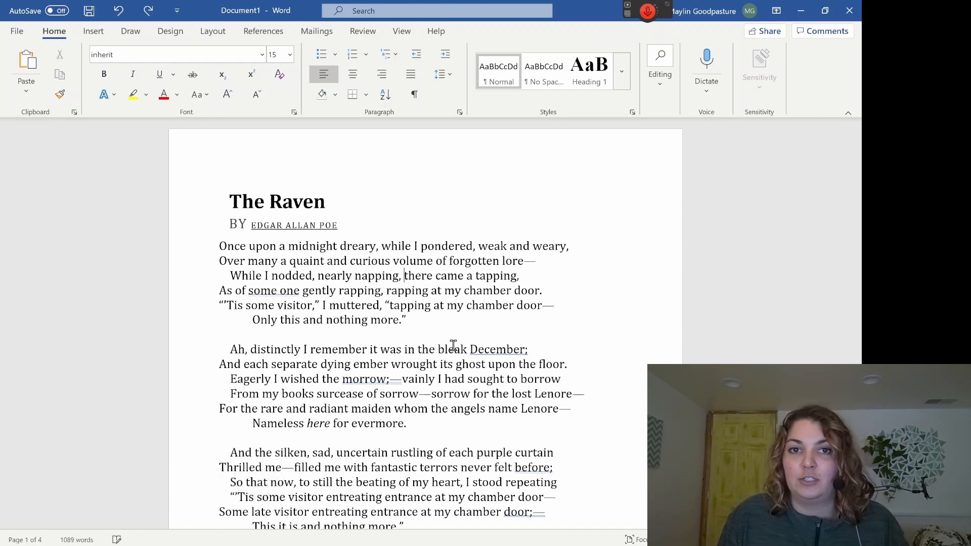
key(ctrl+z)
key(ctrl+z)
key(ctrl+z)
key(ctrl+z)
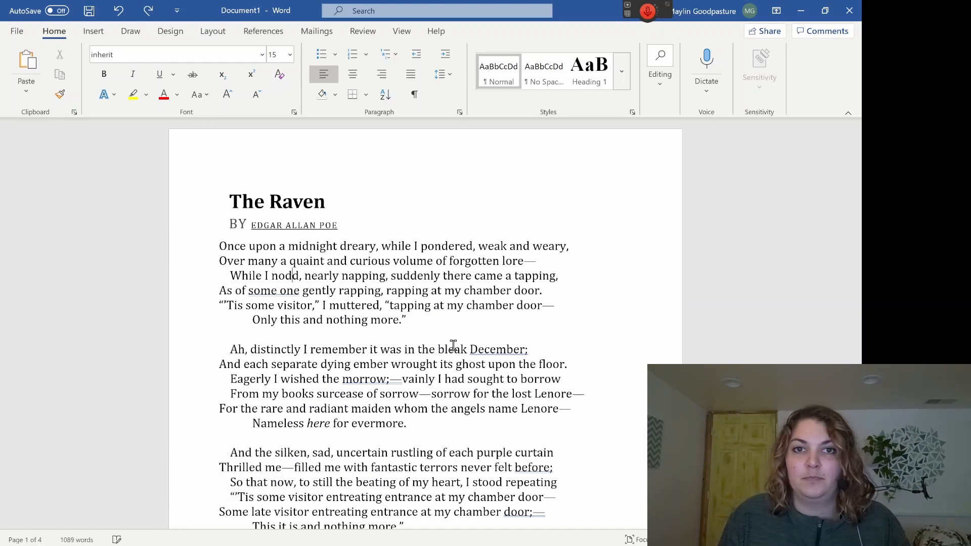
- Insert an "e" into "nodd" in the third line so the word reads "noded"
text(e)
key(Right)
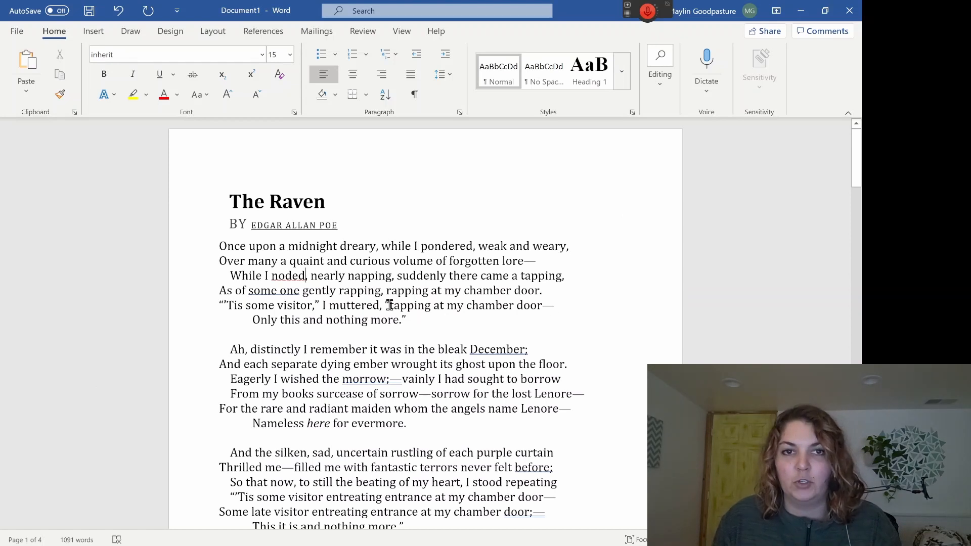
- Move the insertion point from "noded" down to the line starting "'Tis some visitor" and along it to just before "tapping"
key(Down)
key(Down)
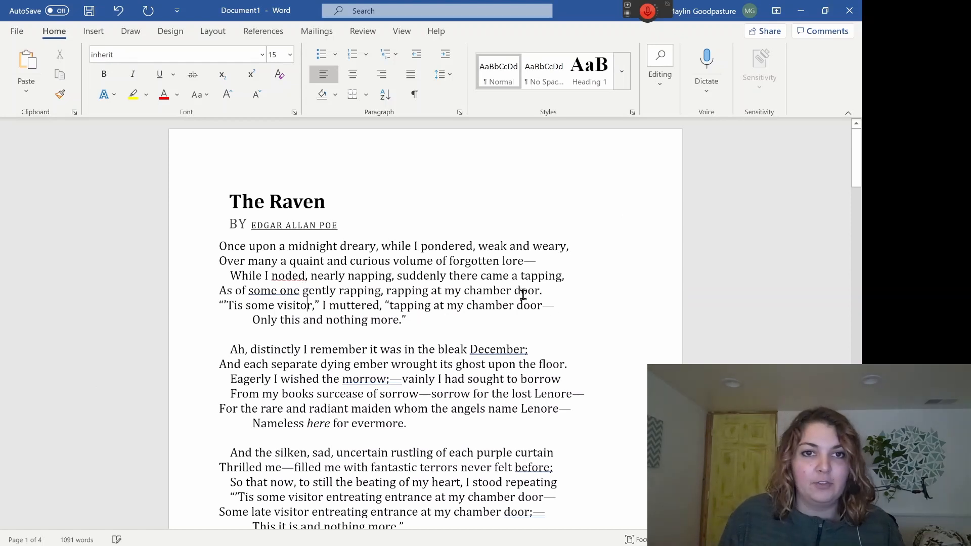
key(Up)
key(Up)
key(Up)
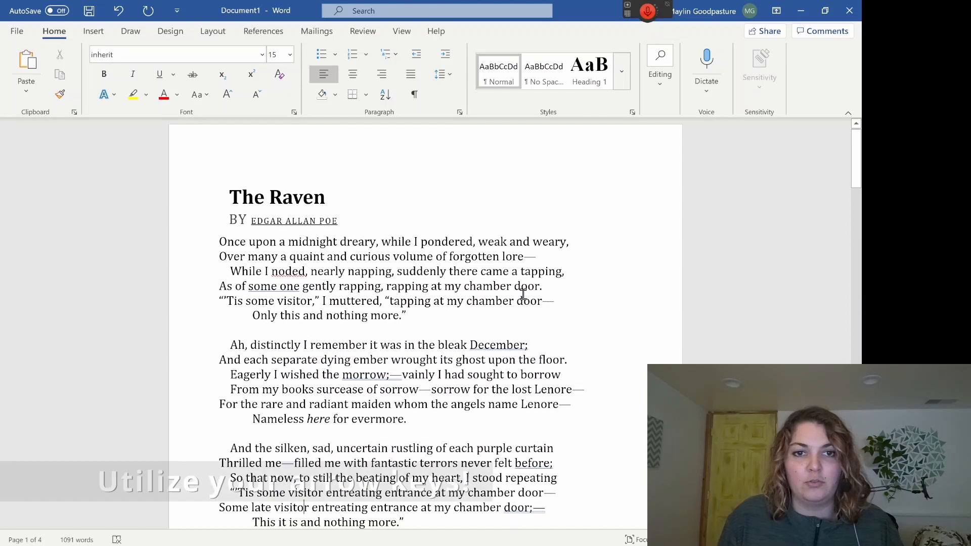
key(Right)
key(Right)
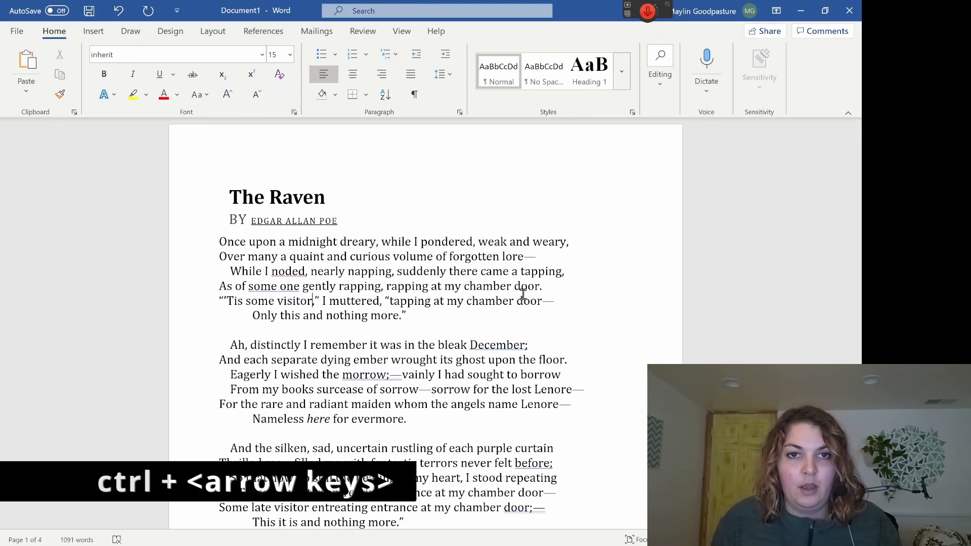
key(Right)
key(Right)
key(Right)
key(Right)
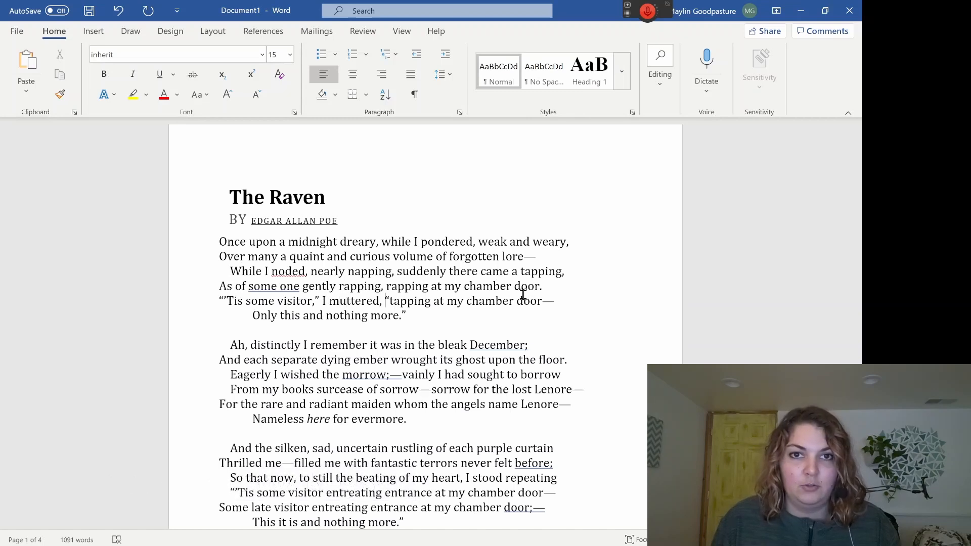
- Move the insertion point word by word along the line, then place it at the start of "'Tis some visitor"
key(ctrl+Right)
key(ctrl+Right)
key(ctrl+Right)
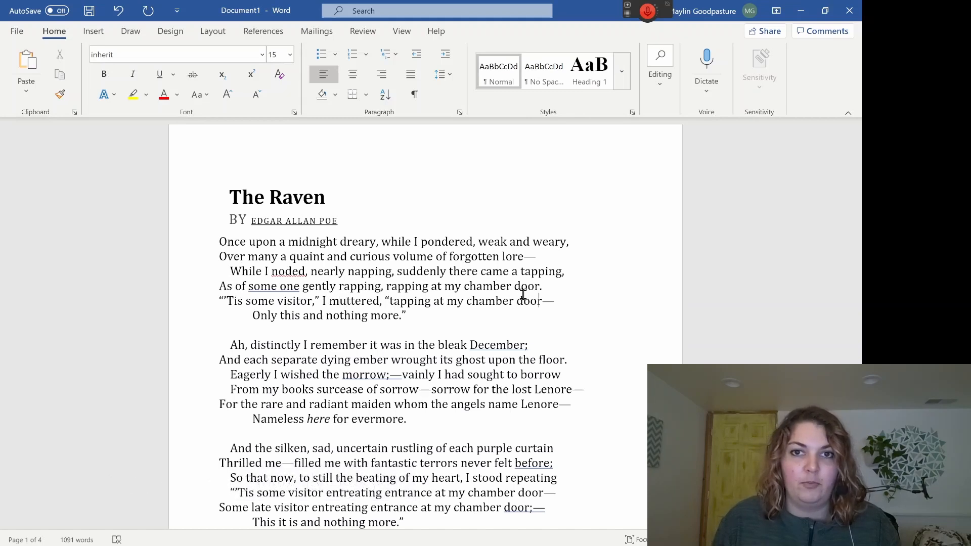
key(ctrl+Left)
key(ctrl+Left)
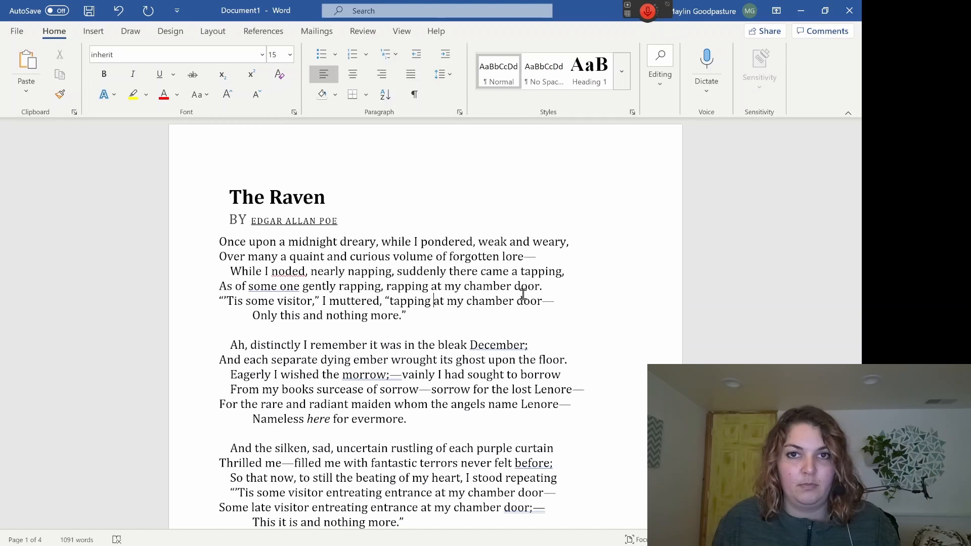
key(ctrl+Down)
key(ctrl+Down)
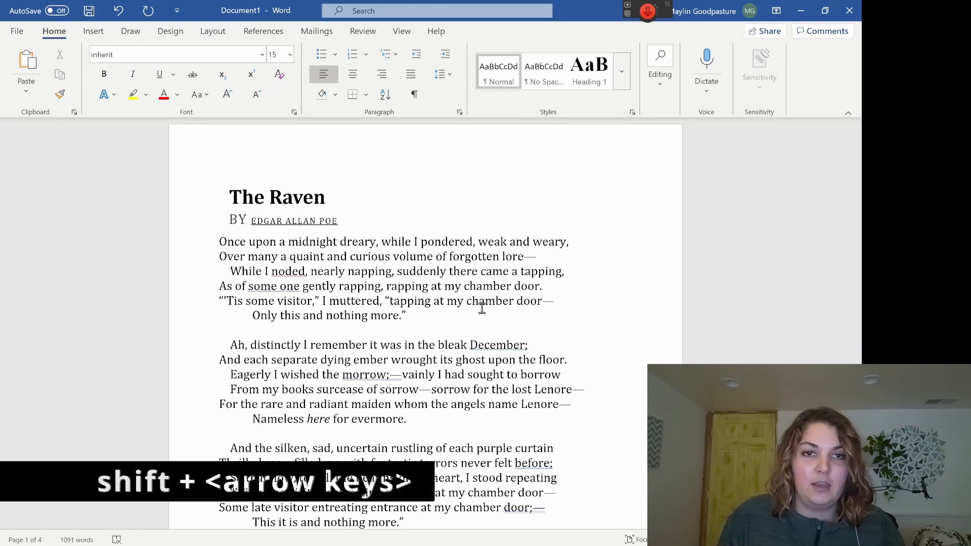
- Select the words "'Tis some visitor" from the start of the line, one character at a time
key(shift+Right)
key(shift+Right)
key(shift+Right)
key(shift+Right)
key(shift+Right)
key(shift+Right)
key(shift+Right)
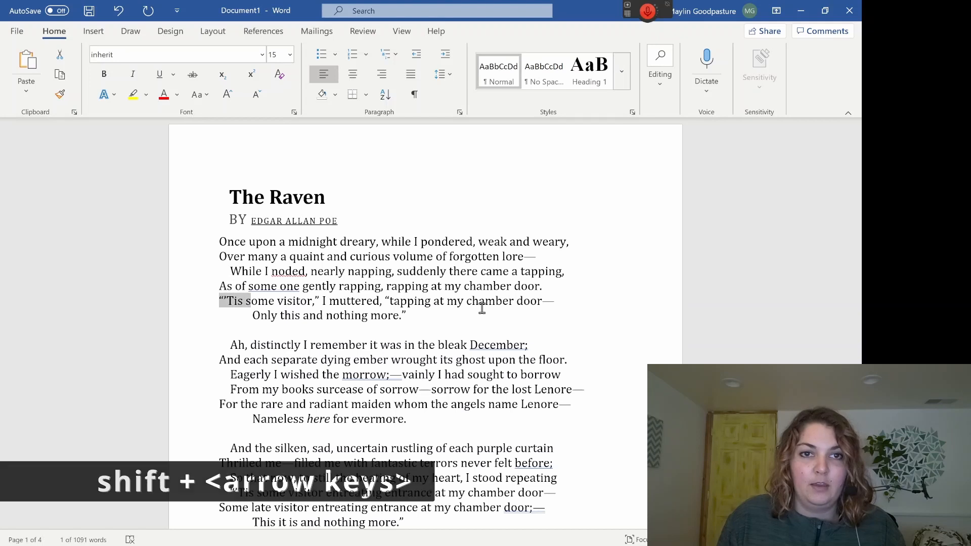
key(shift+Right)
key(shift+Right)
key(shift+Right)
key(shift+Right)
key(shift+Right)
key(shift+Right)
key(shift+Right)
key(shift+Right)
key(shift+Right)
key(shift+Right)
key(shift+Right)
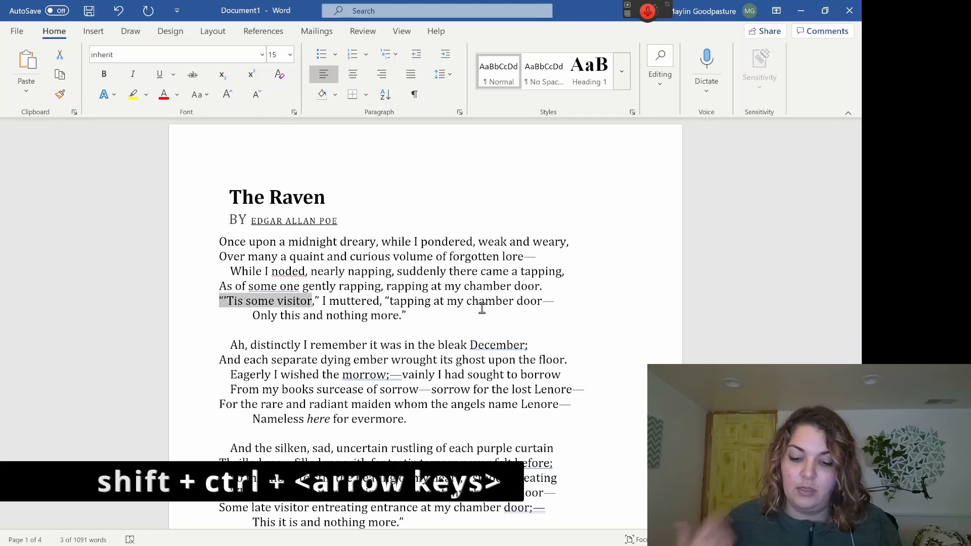
- Extend the selection through the second stanza's last line, "Nameless here for evermore."
key(ctrl+shift+Right)
key(ctrl+shift+Right)
key(ctrl+shift+Right)
key(ctrl+shift+Right)
key(ctrl+shift+Right)
key(ctrl+shift+Right)
key(ctrl+shift+Right)
key(ctrl+shift+Right)
key(ctrl+shift+Right)
key(ctrl+shift+Right)
key(ctrl+shift+Right)
key(ctrl+shift+Right)
key(ctrl+shift+Right)
key(ctrl+shift+Right)
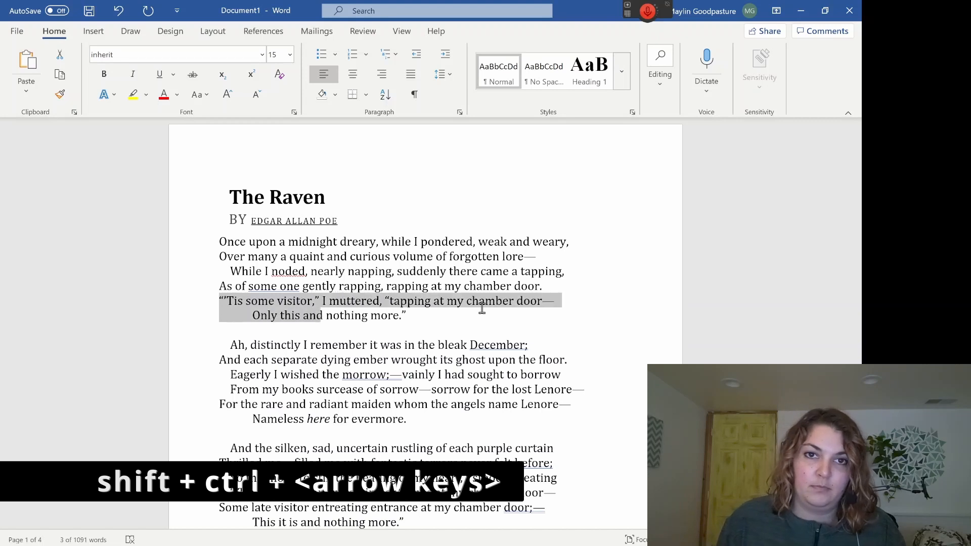
key(ctrl+shift+Right)
key(ctrl+shift+Right)
key(ctrl+shift+Right)
key(ctrl+shift+Right)
key(ctrl+shift+Right)
key(ctrl+shift+Right)
key(ctrl+shift+Right)
key(ctrl+shift+Right)
key(ctrl+shift+Right)
key(ctrl+shift+Right)
key(ctrl+shift+Right)
key(ctrl+shift+Right)
key(ctrl+shift+Right)
key(ctrl+shift+Right)
key(ctrl+shift+Right)
key(ctrl+shift+Right)
key(ctrl+shift+Right)
key(ctrl+shift+Right)
key(ctrl+shift+Right)
key(ctrl+shift+Right)
key(ctrl+shift+Down)
key(ctrl+shift+Down)
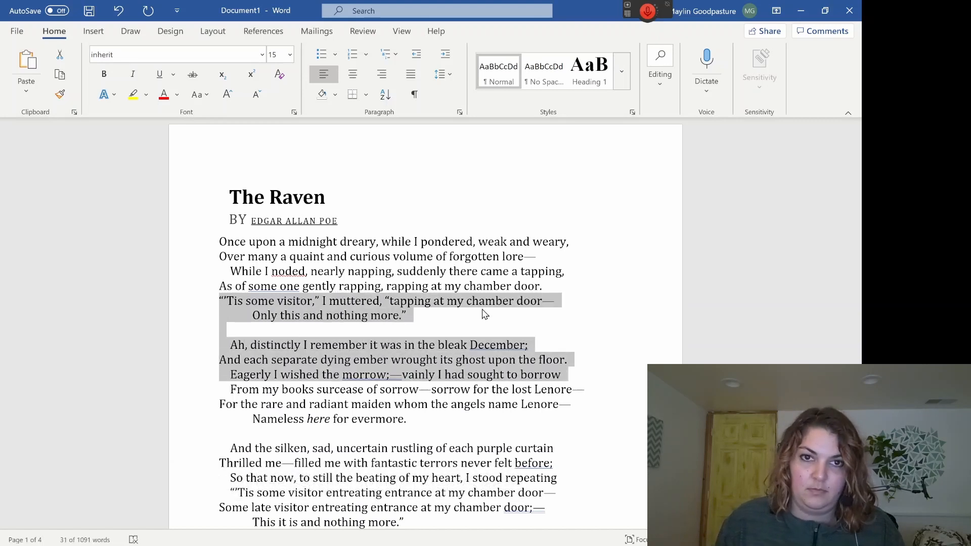
key(ctrl+shift+Down)
key(ctrl+shift+Down)
key(ctrl+shift+Down)
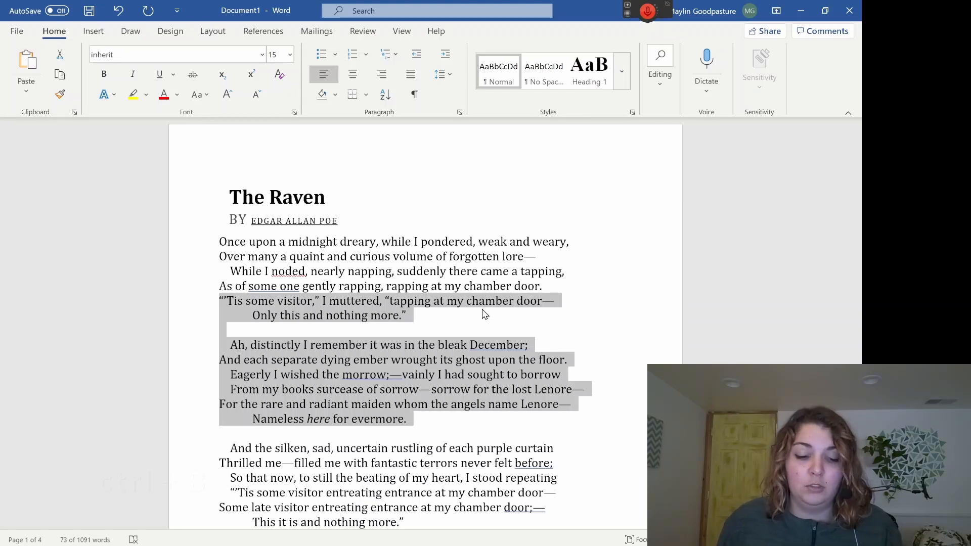
- Apply bold, italic and underline formatting to the selected lines
key(ctrl+b)
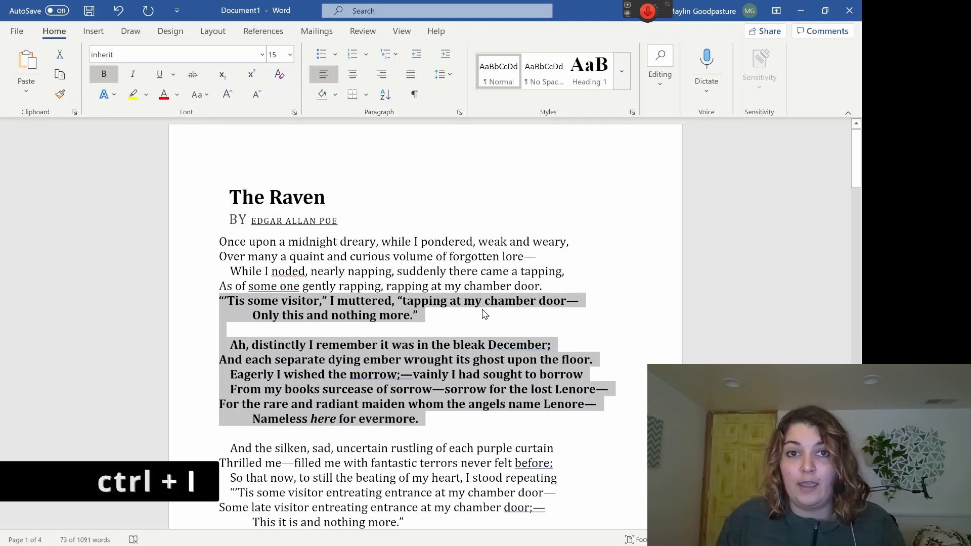
key(ctrl+i)
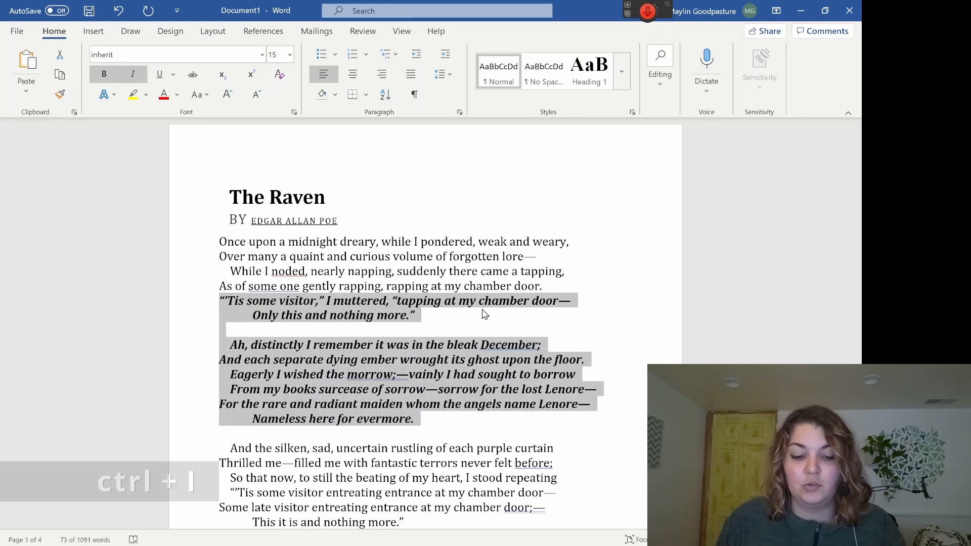
key(ctrl+u)
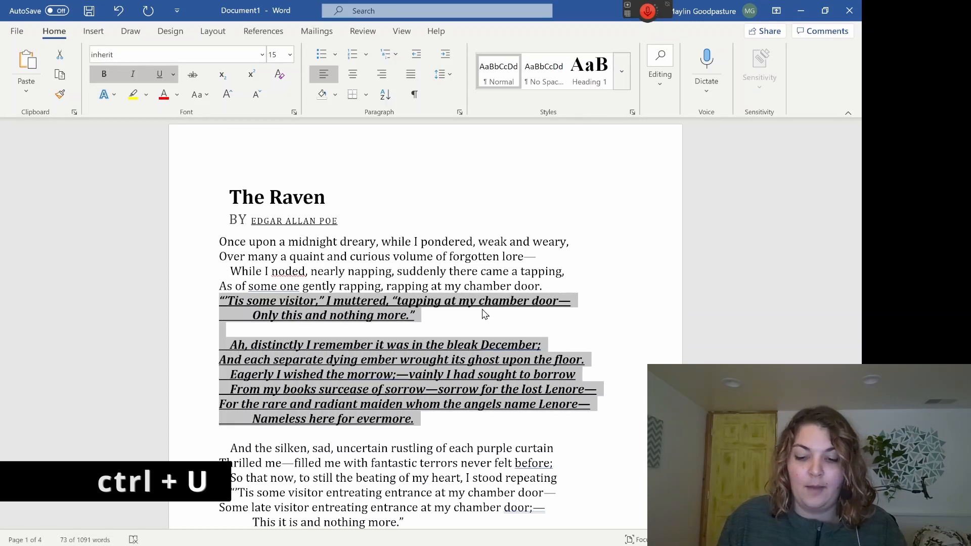
- Remove the underline, italic and bold formatting from the selected lines
key(ctrl+u)
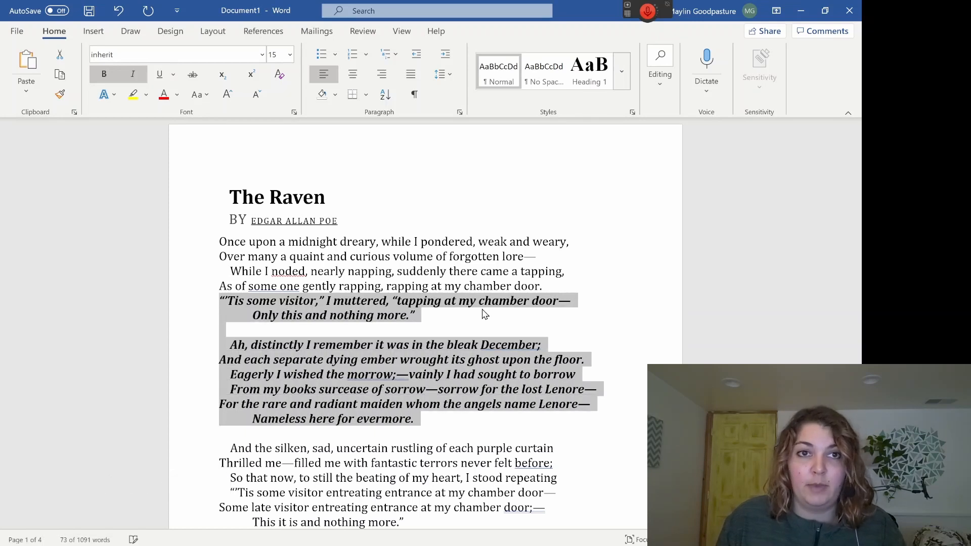
key(ctrl+i)
key(ctrl+b)
- Select the misspelled word "noded" in the poem's third line
click(271, 271)
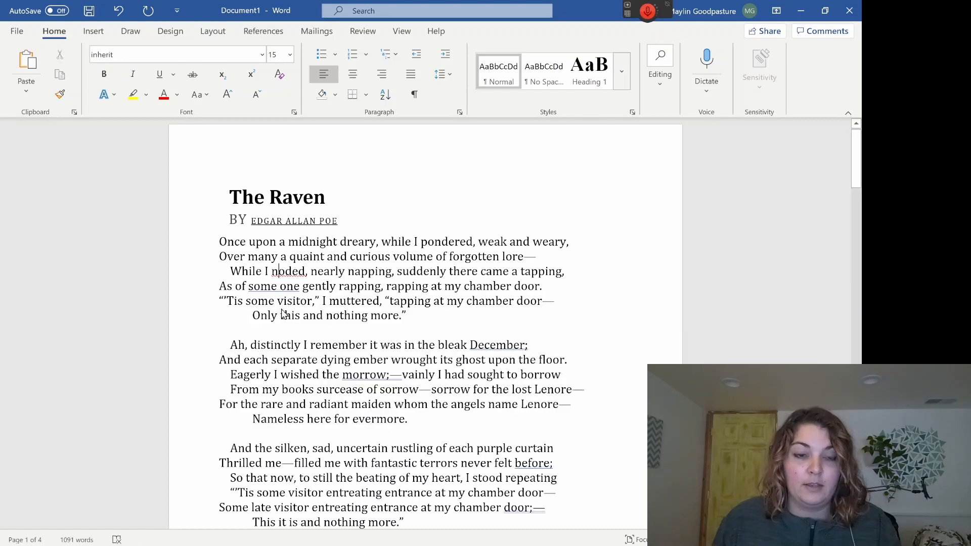
key(shift+Right)
key(shift+Right)
key(shift+Right)
key(shift+Right)
key(shift+Right)
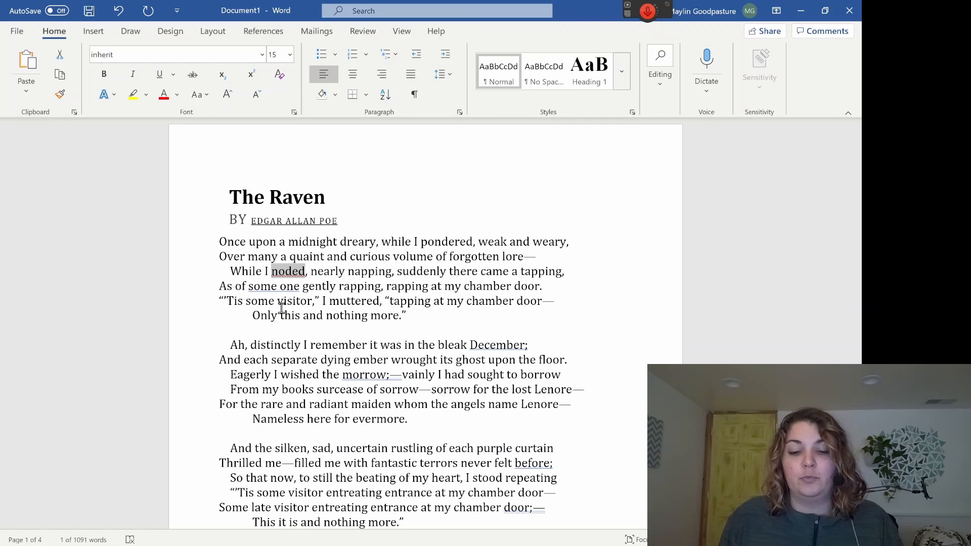
right_click(290, 278)
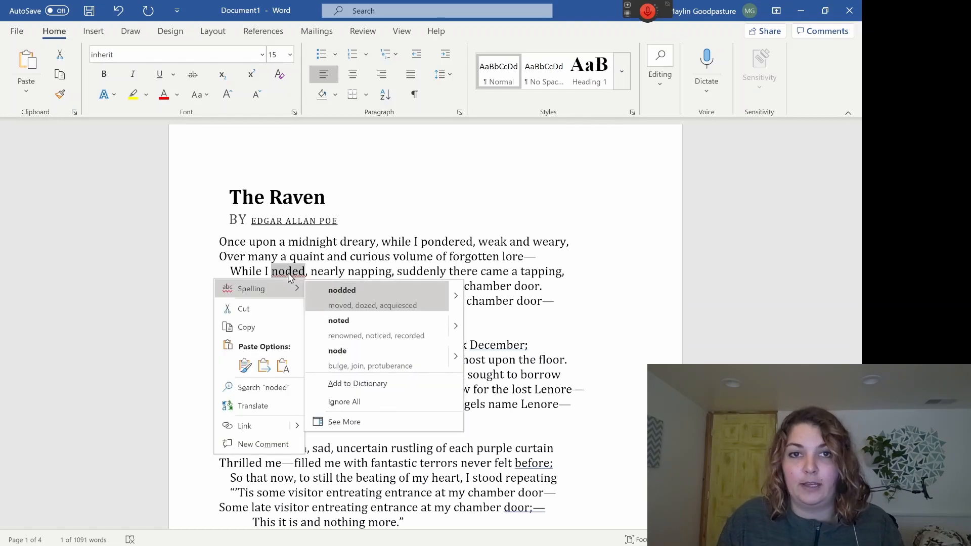
key(Escape)
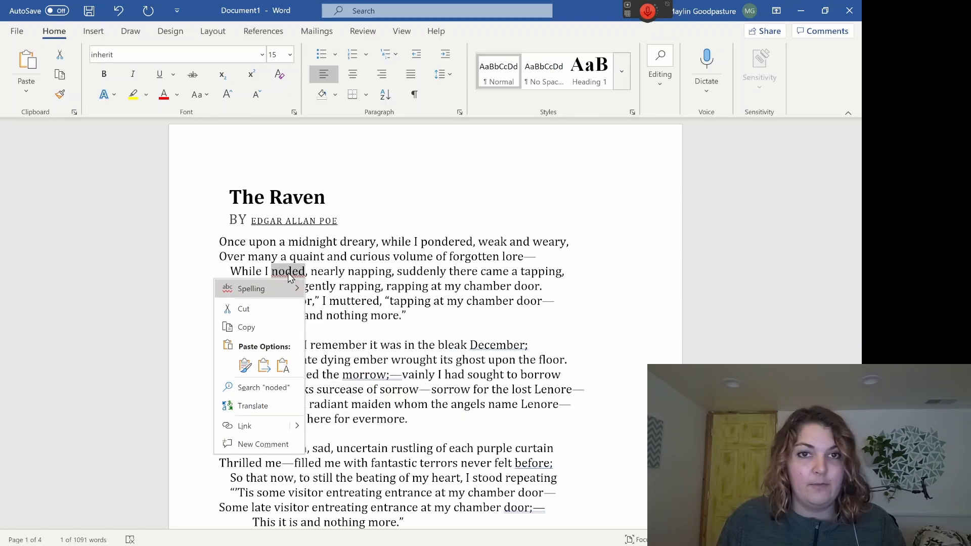
key(Escape)
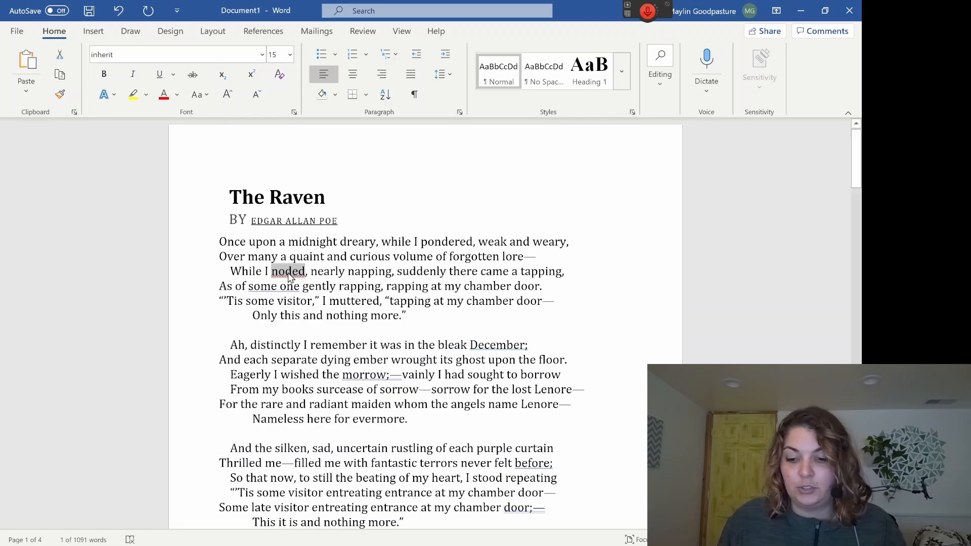
- Replace the selected "noded" with the spelling suggestion "nodded"
key(shift+F10)
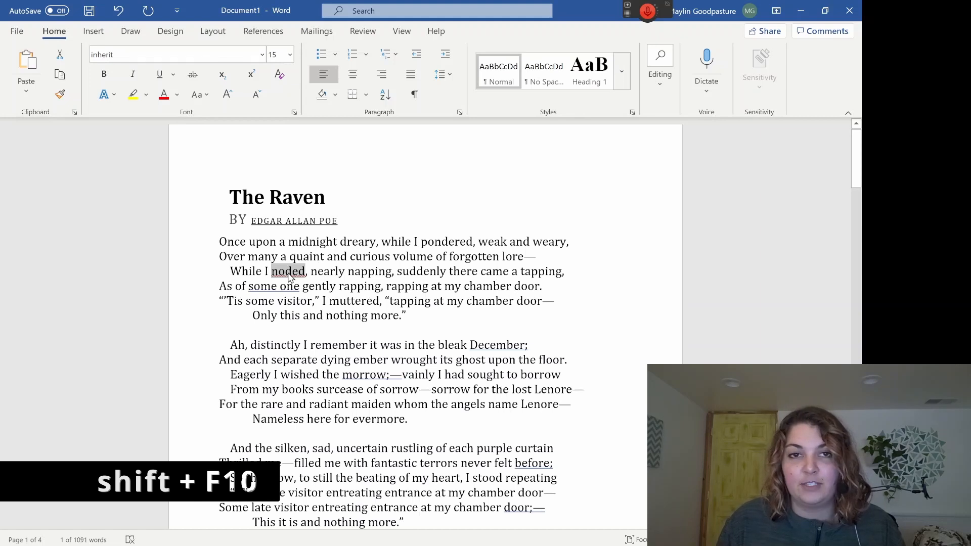
key(shift+F10)
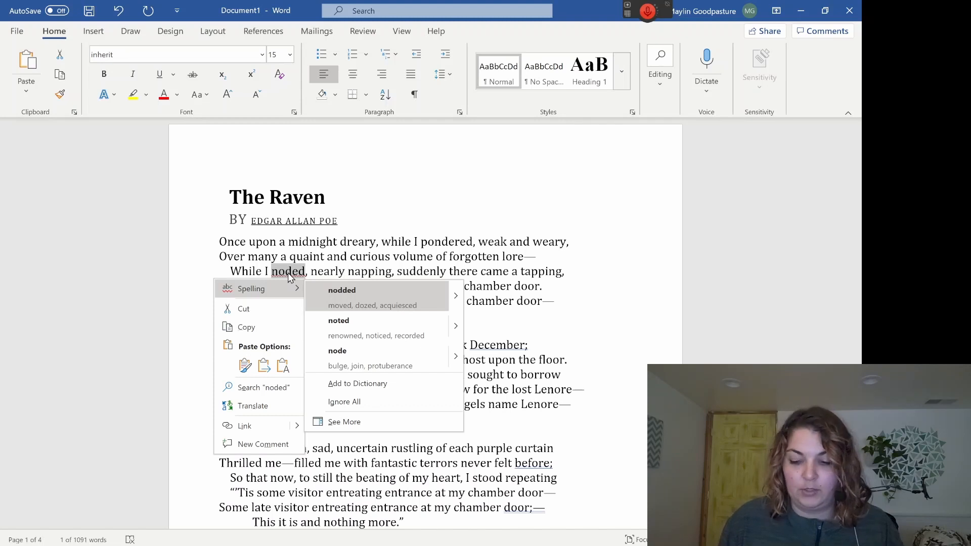
key(Return)
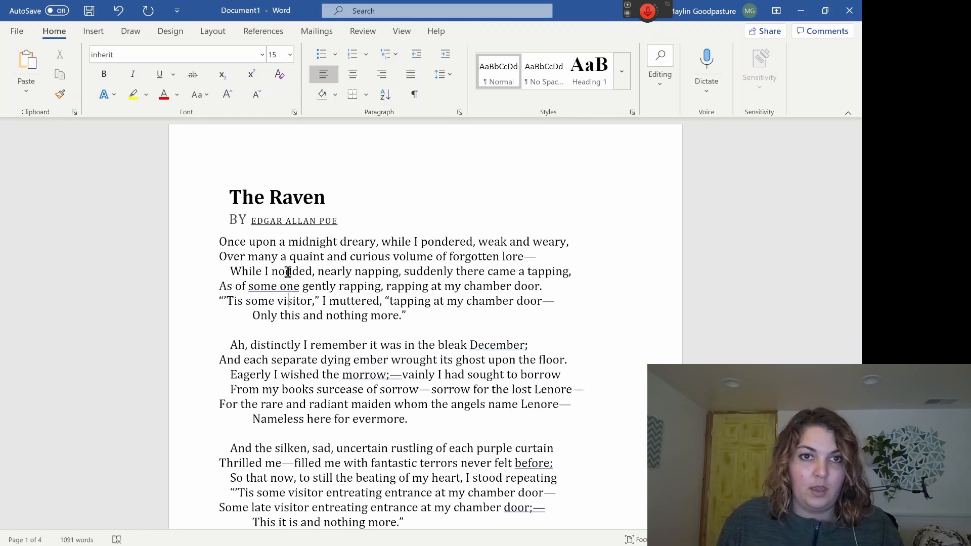
- Copy the first stanza's last two lines, from "'Tis some visitor" through "Only this and nothing more."
key(Left)
key(Left)
key(Left)
key(Left)
key(Left)
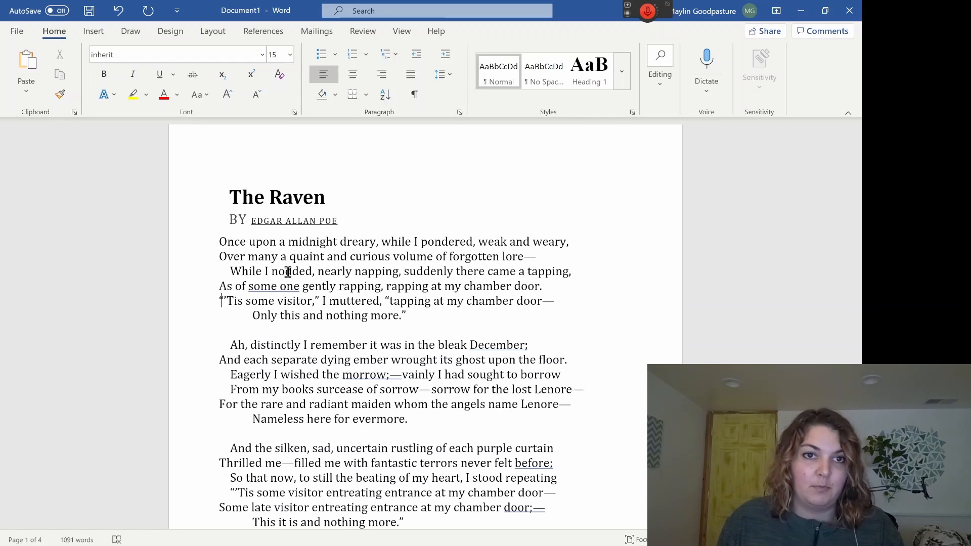
key(shift+Down)
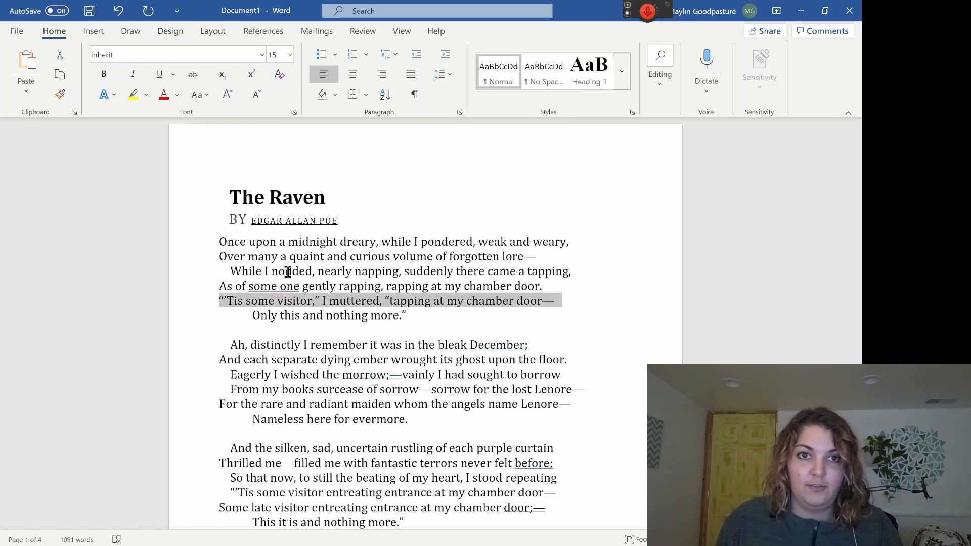
key(shift+Down)
key(ctrl+c)
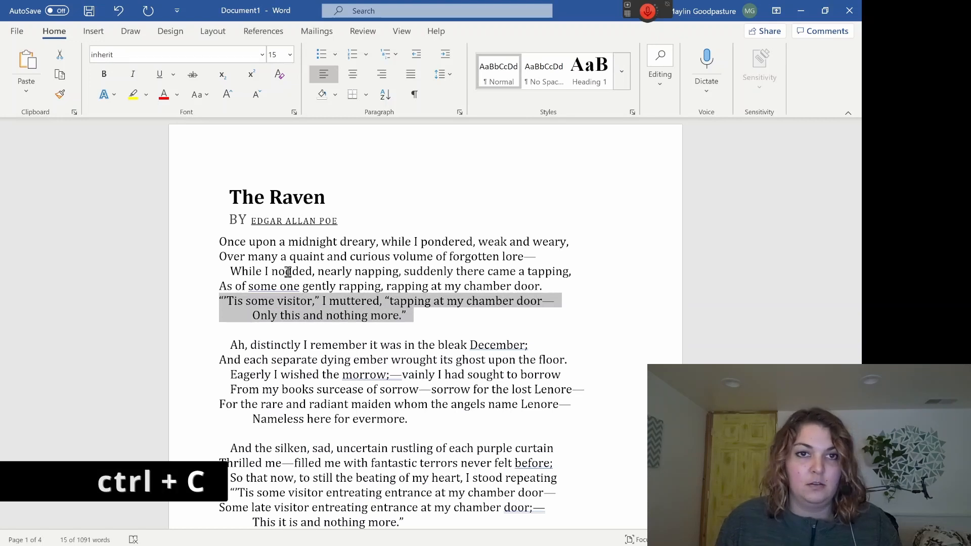
- Add three blank lines below the first stanza and paste the copied two lines before "Ah, distinctly I remember"
key(Right)
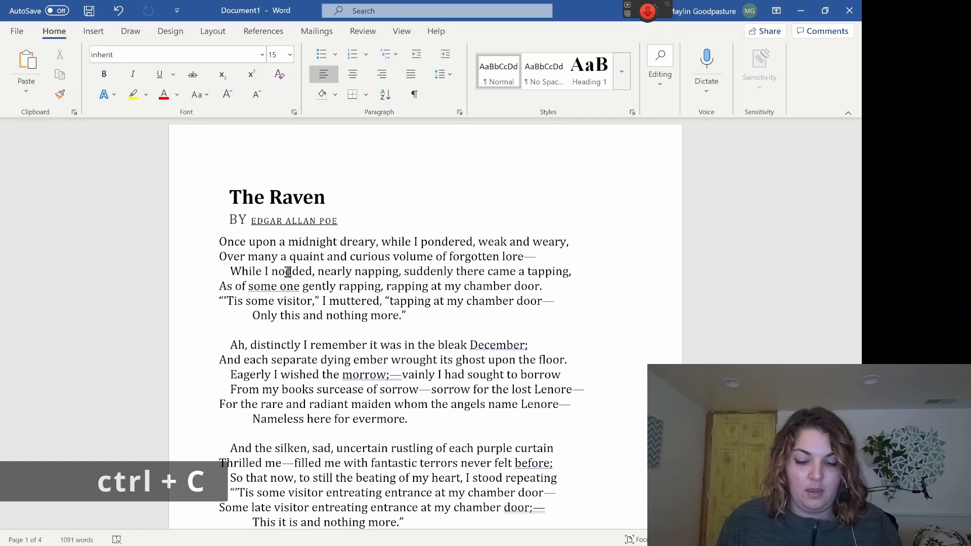
key(Return)
key(Return)
key(Return)
key(ctrl+v)
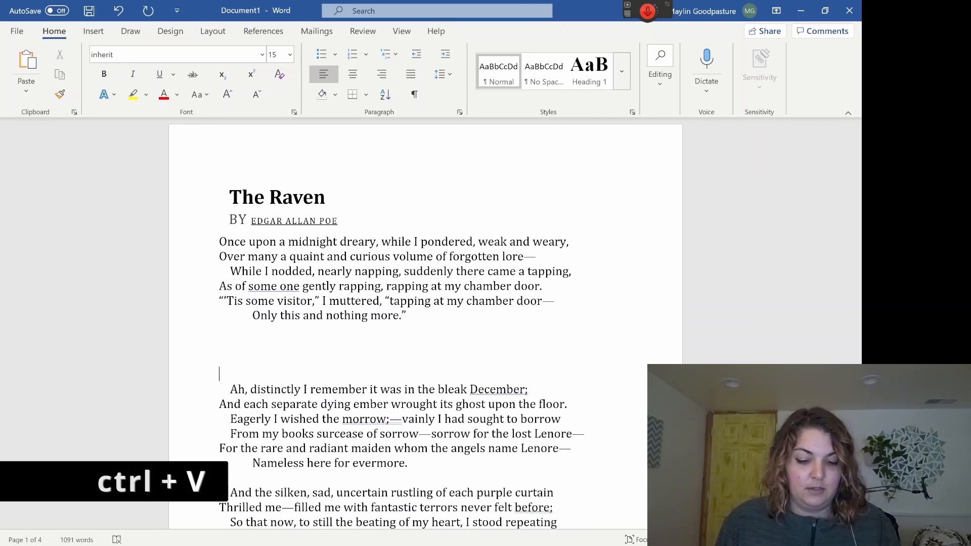
key(ctrl+v)
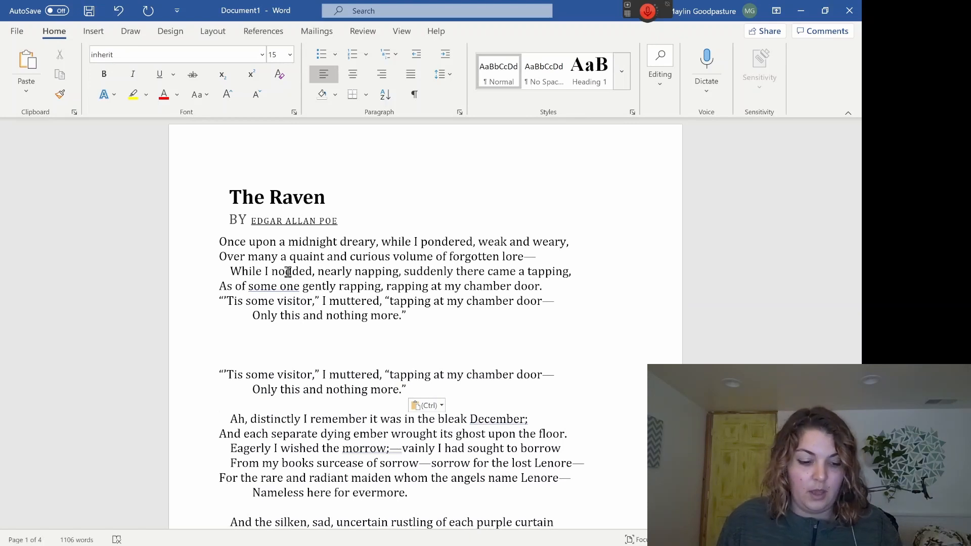
- Move the two lines from "Ah, distinctly I remember" through "upon the floor." above the second "'Tis some visitor" passage
key(shift+Down)
key(shift+Down)
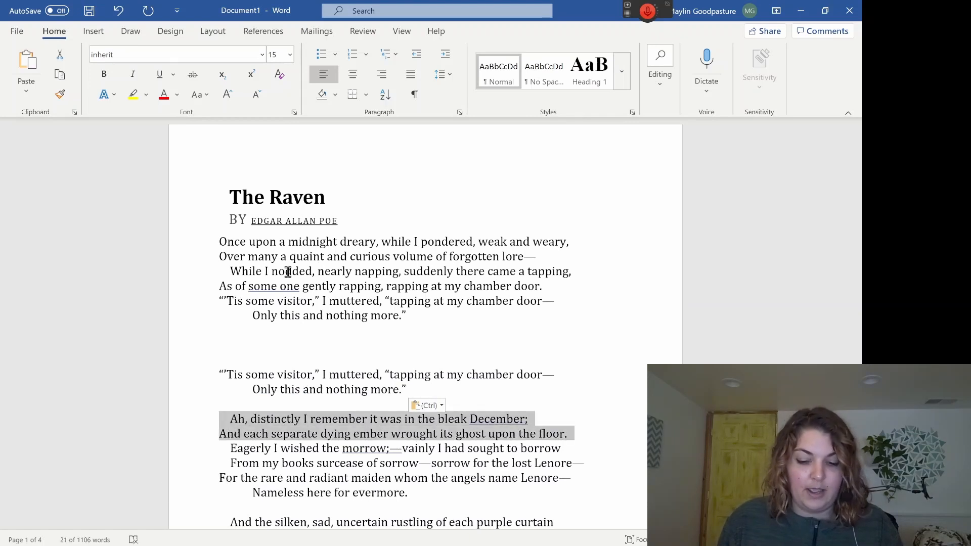
key(ctrl+x)
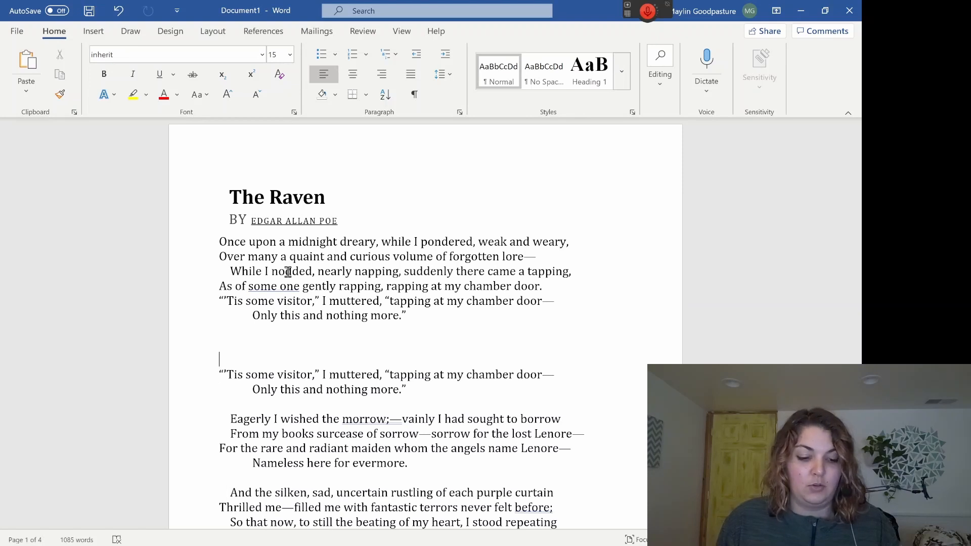
key(ctrl+v)
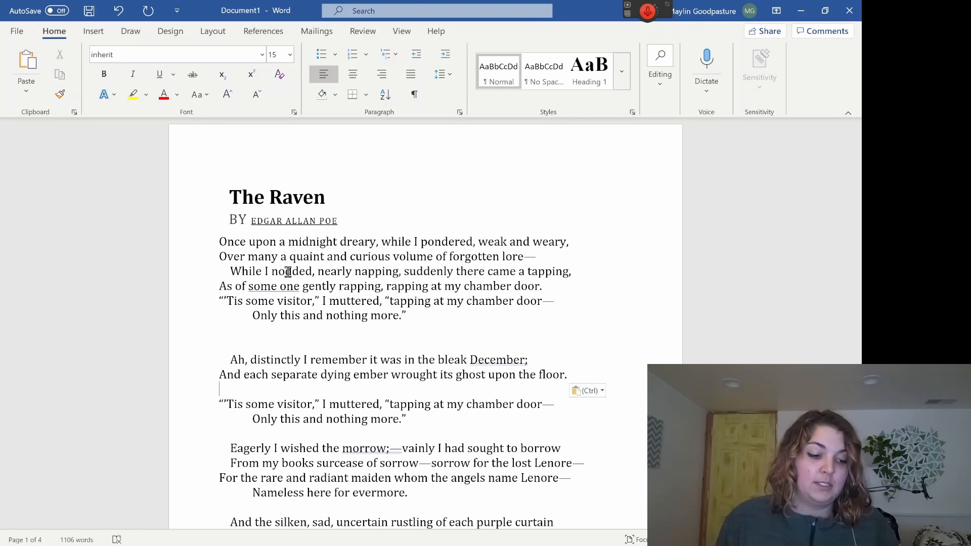
- Select the entire document, and undo the line move, the duplicated two lines and the extra blank lines below the first stanza
key(ctrl+a)
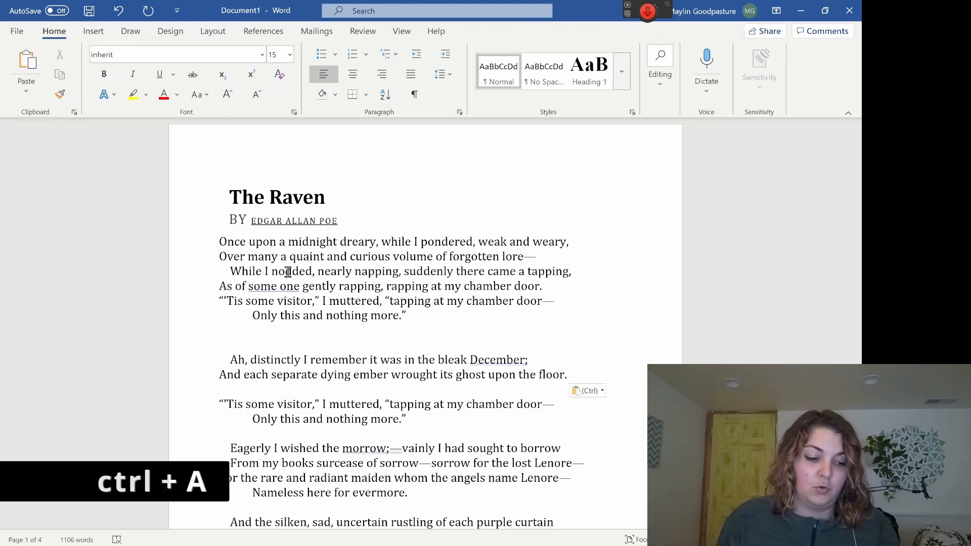
key(ctrl+a)
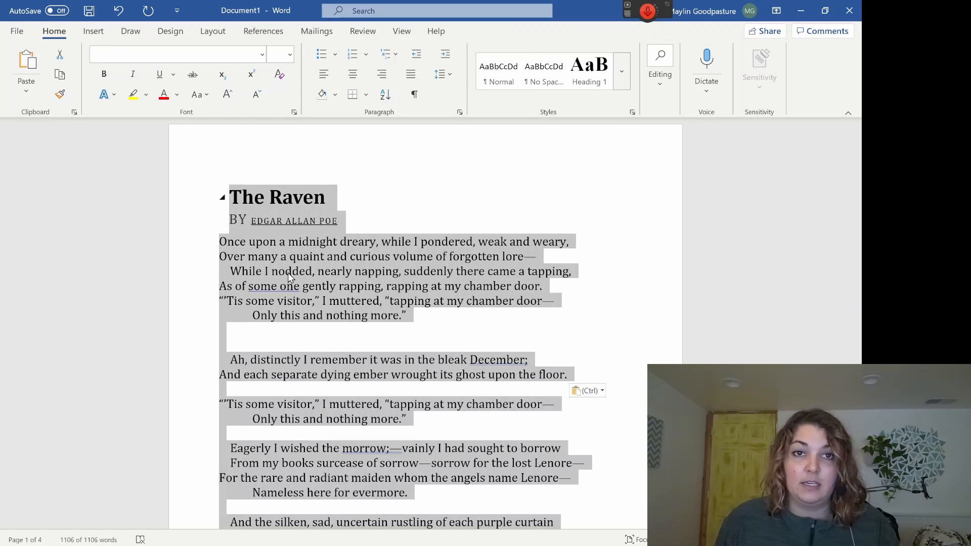
key(ctrl+z)
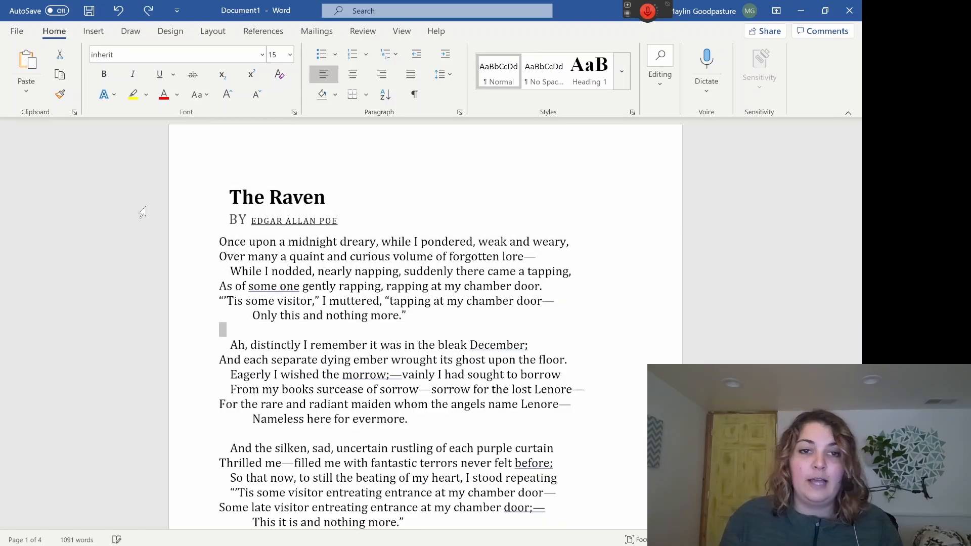
- Set the font of the second stanza, from "Ah, distinctly I remember" through "Nameless here for evermore.", to Times New Roman
key(shift+Down)
key(shift+Down)
key(shift+Down)
key(shift+Down)
key(shift+Down)
key(shift+Down)
key(shift+Down)
key(shift+Up)
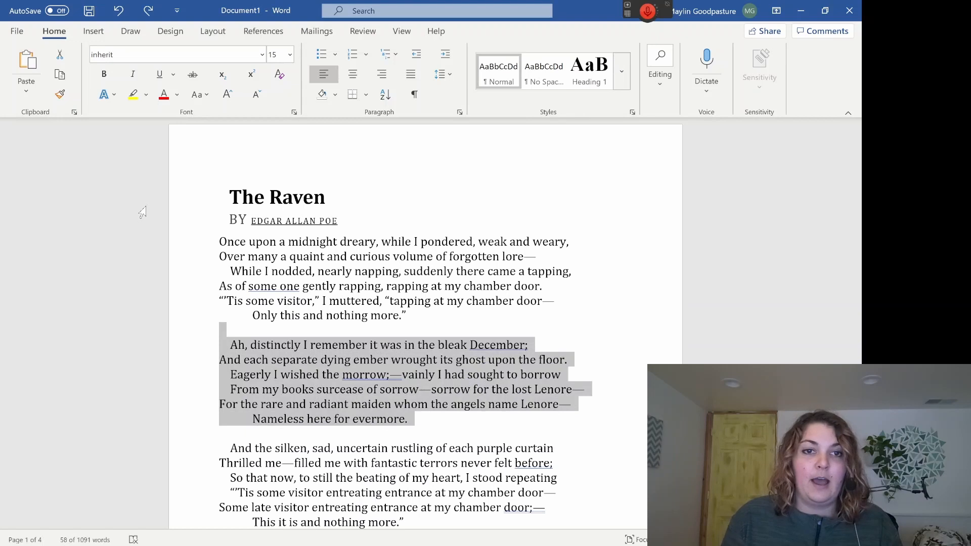
key(alt)
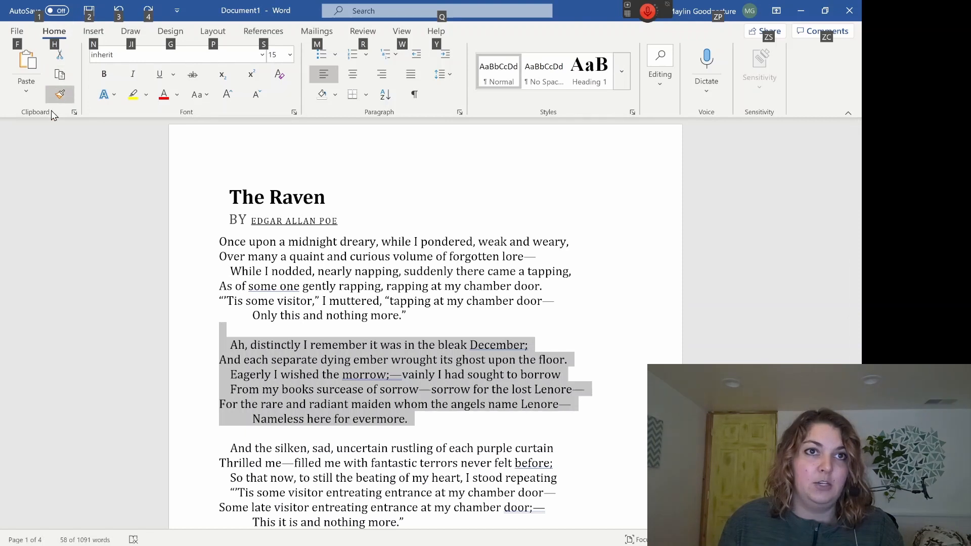
key(h)
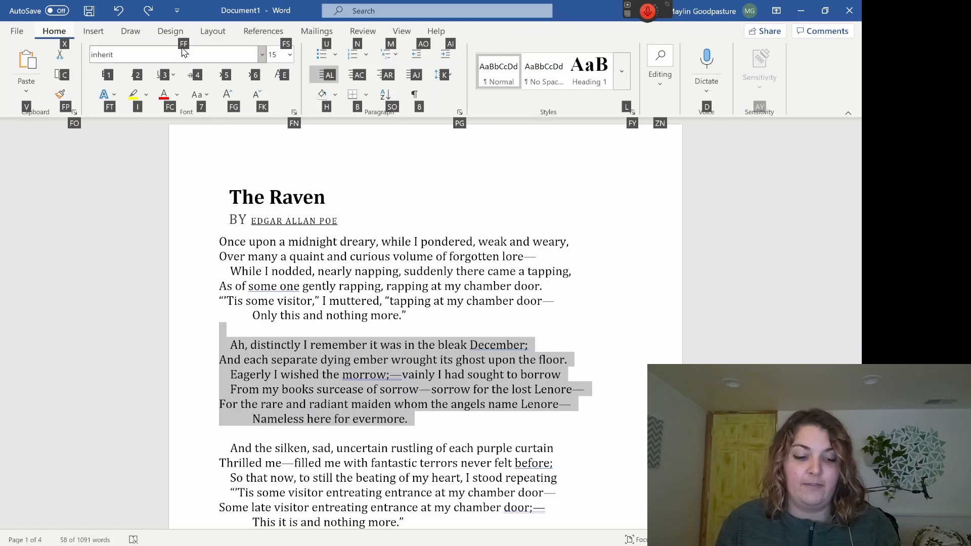
key(f)
key(f)
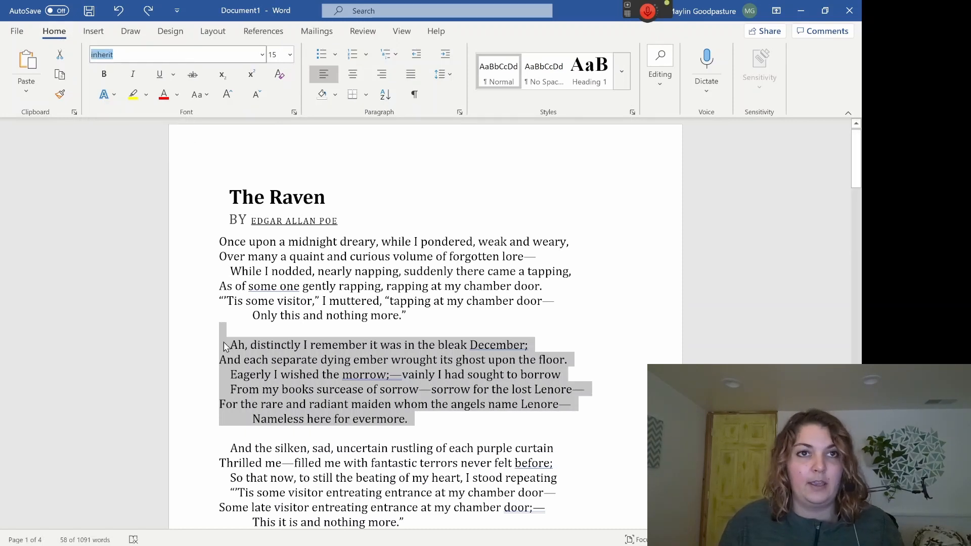
text(Times New Roman)
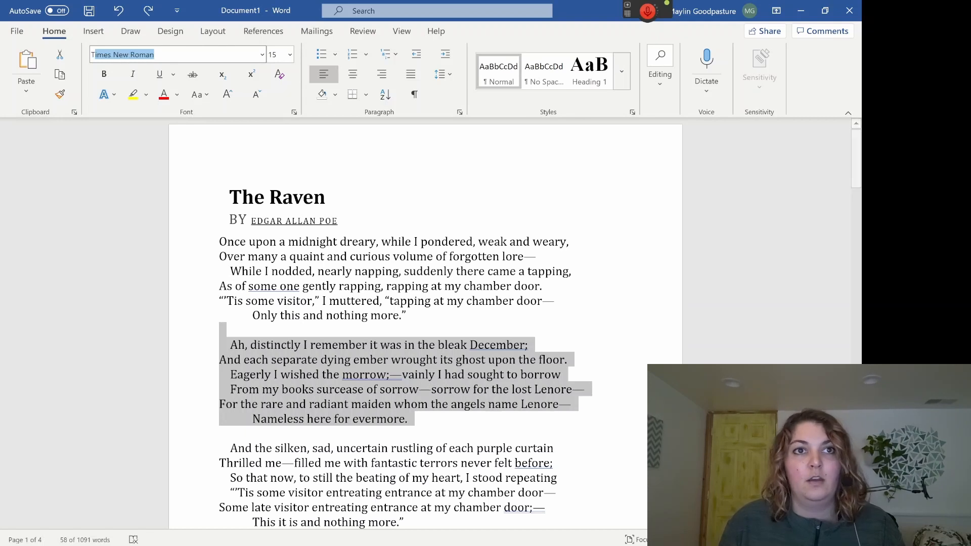
click(262, 54)
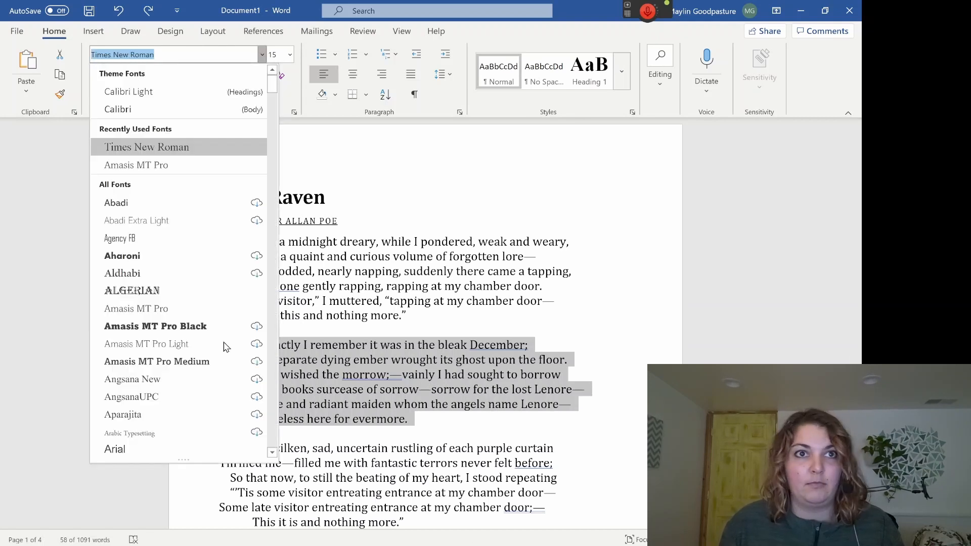